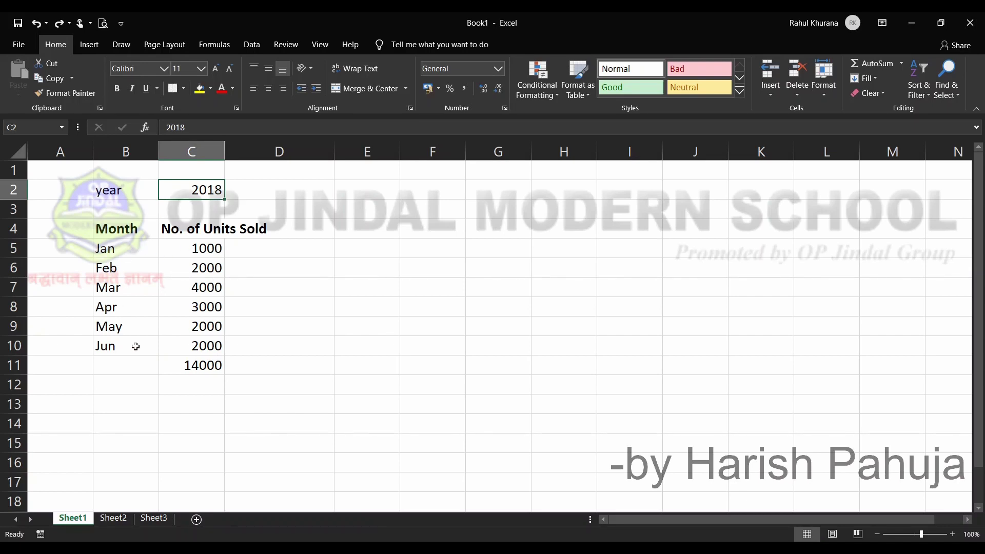
Confirm Sheet1's total in C11 is =SUM(C5:C10), then view Sheet2's 2019 units table.
click(212, 247)
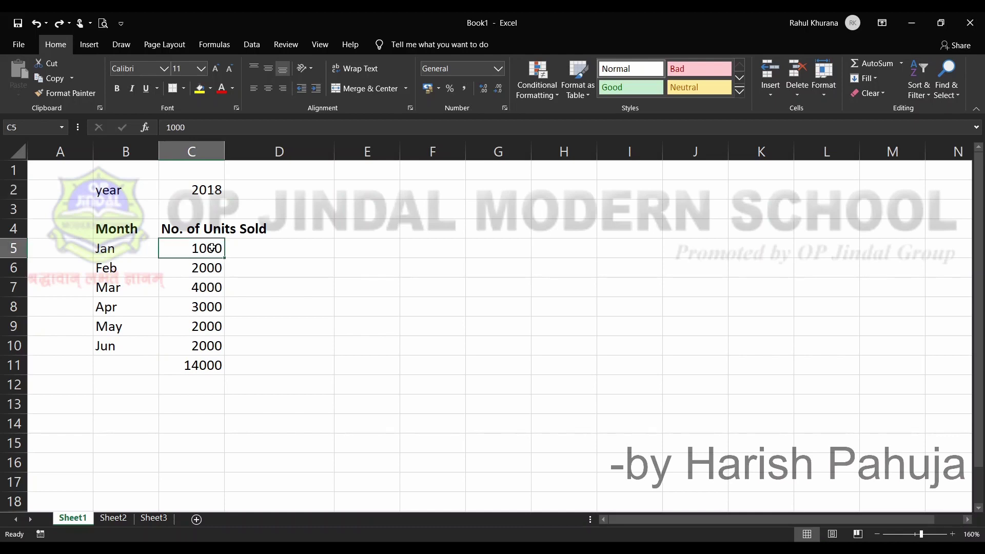
key(Down)
key(Down)
key(Down)
key(Down)
key(Down)
key(Down)
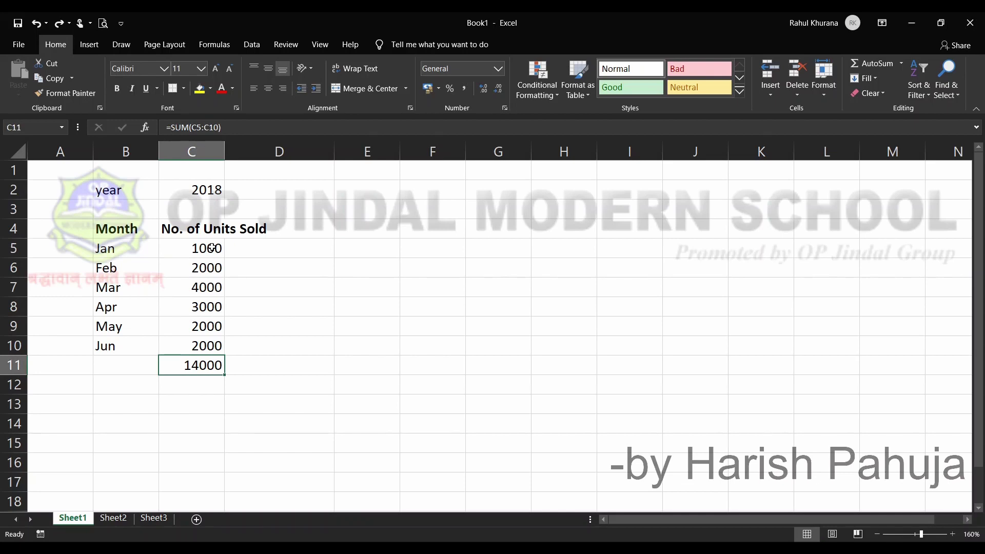
key(F2)
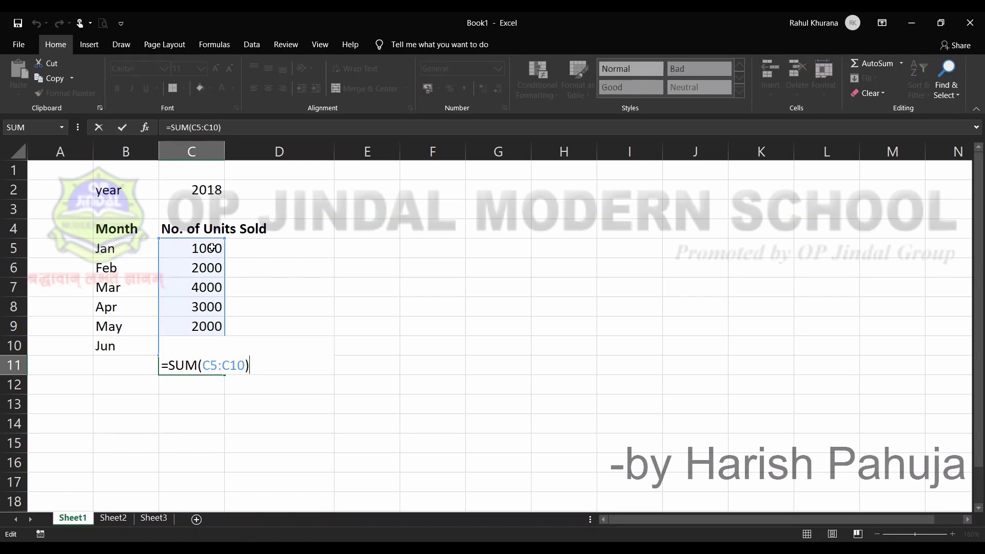
key(Return)
key(Up)
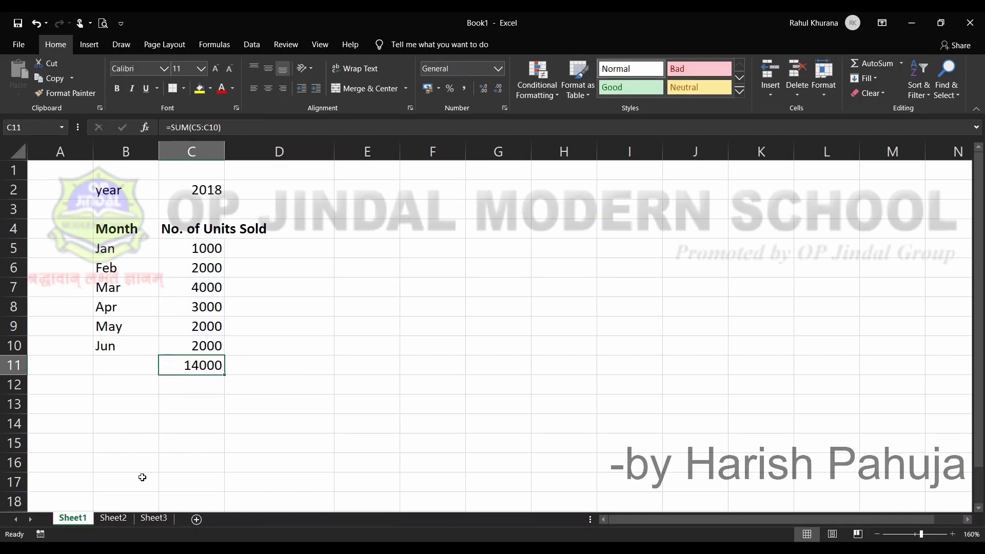
click(115, 520)
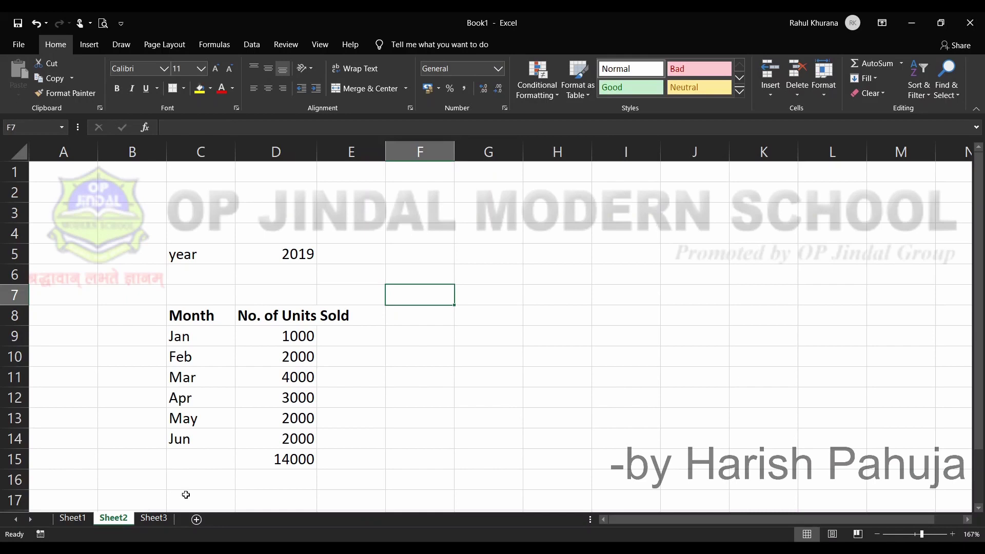
Replace Sheet2's D15 total with Sheet1's copied sum formula, giving =SUM(D9:D14) at 14000.
click(297, 458)
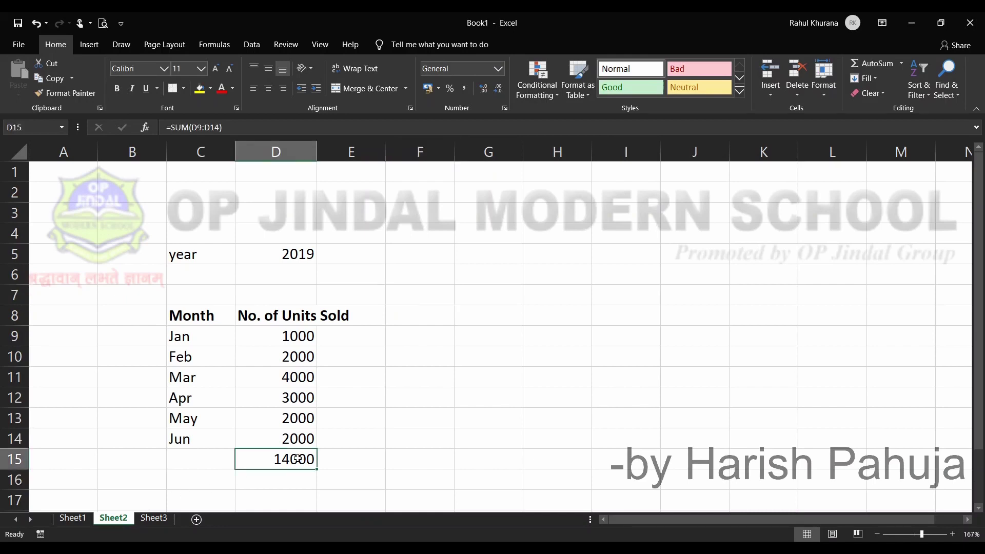
key(Delete)
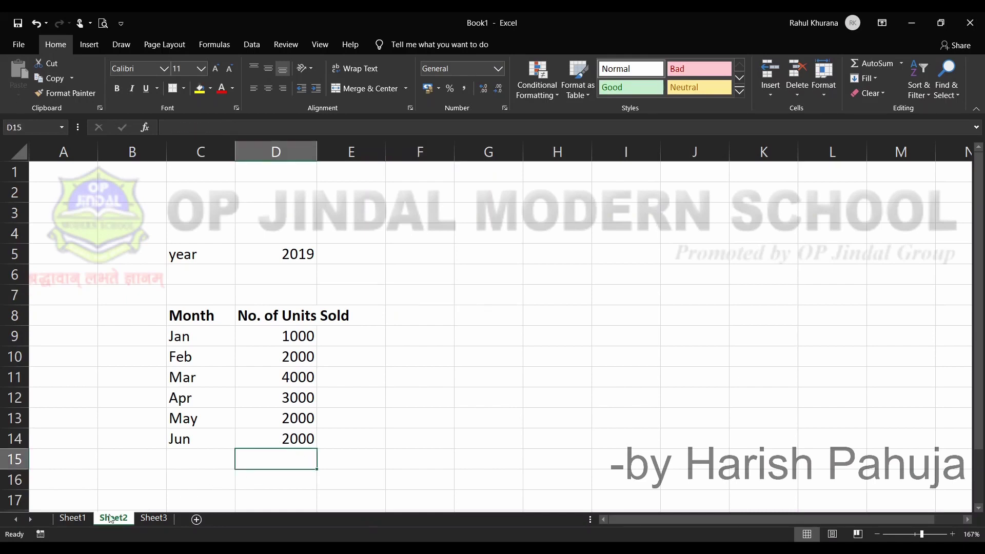
click(74, 519)
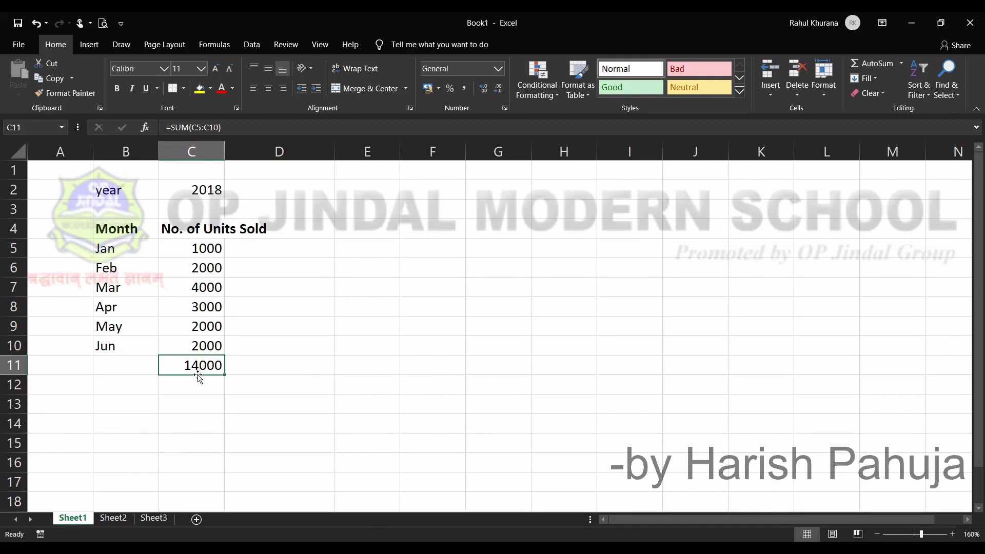
key(ctrl+c)
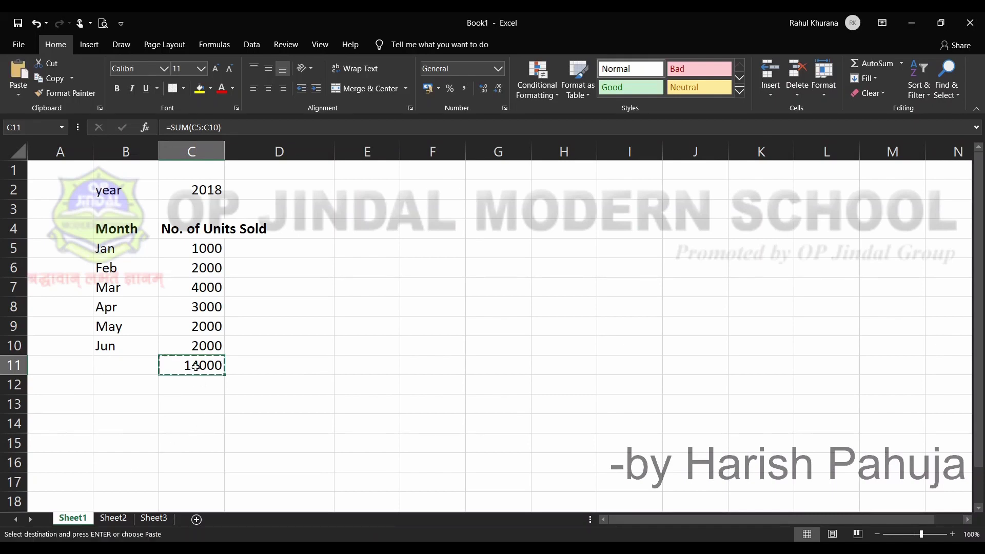
click(119, 518)
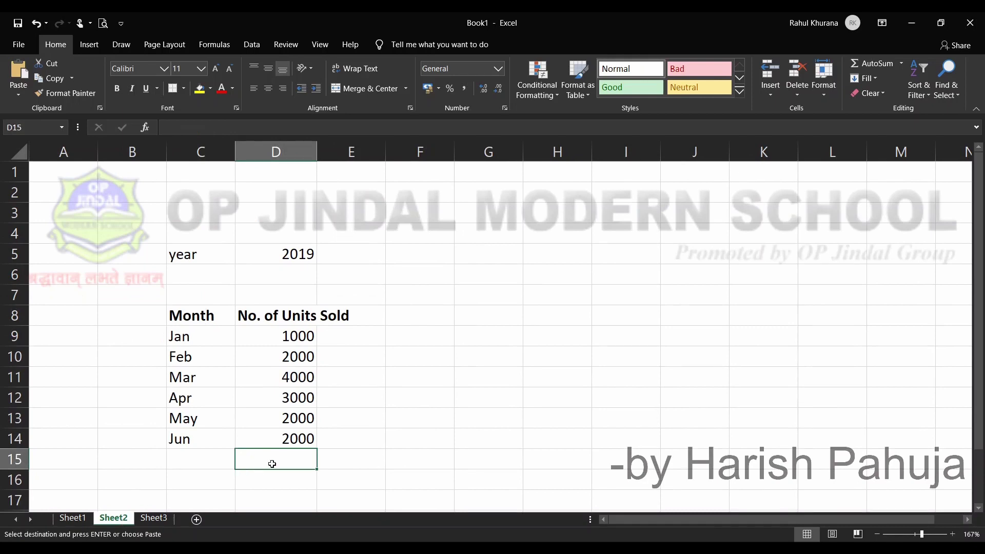
key(ctrl+v)
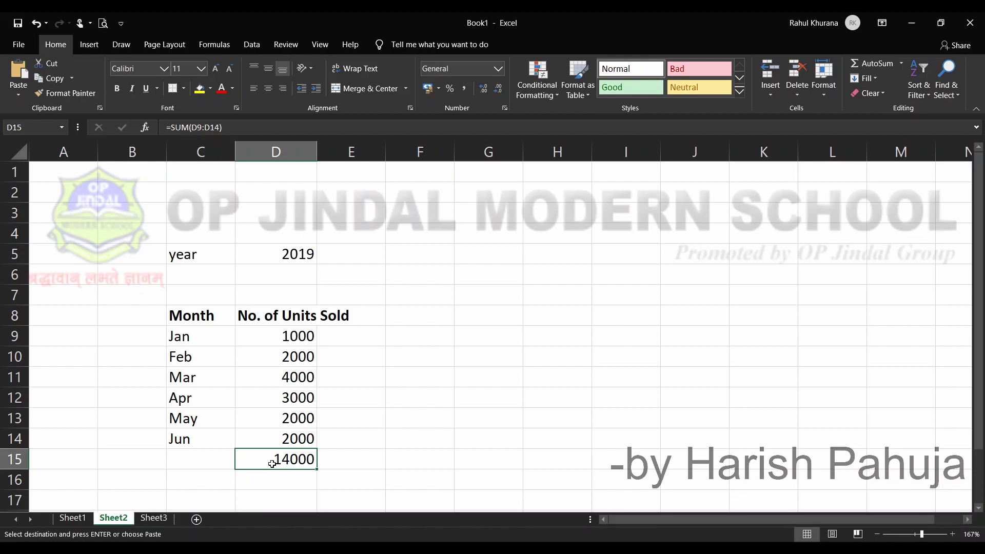
Enter 5000 for March in D11 and 6000 for June in D14 on Sheet2.
click(293, 375)
text(5000)
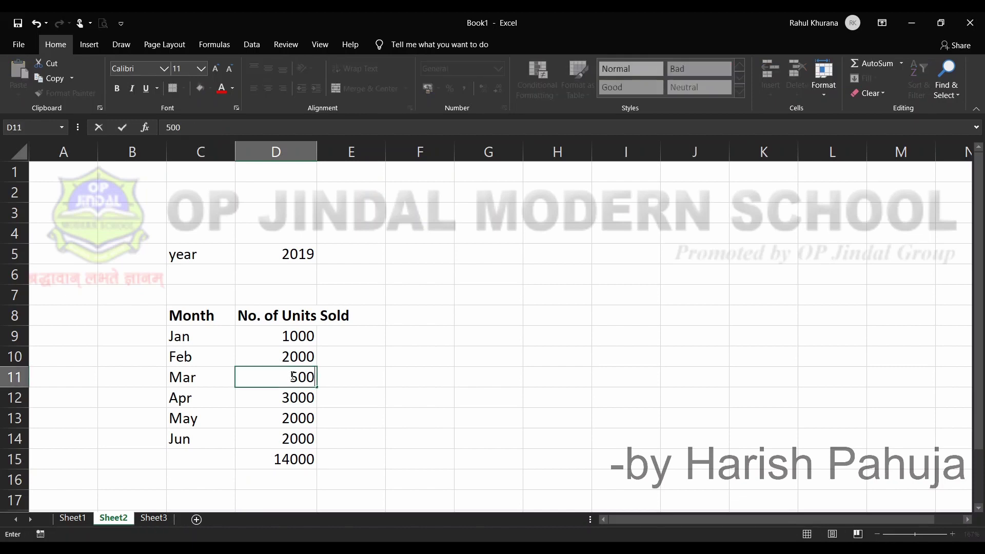
key(Return)
key(Down)
key(Down)
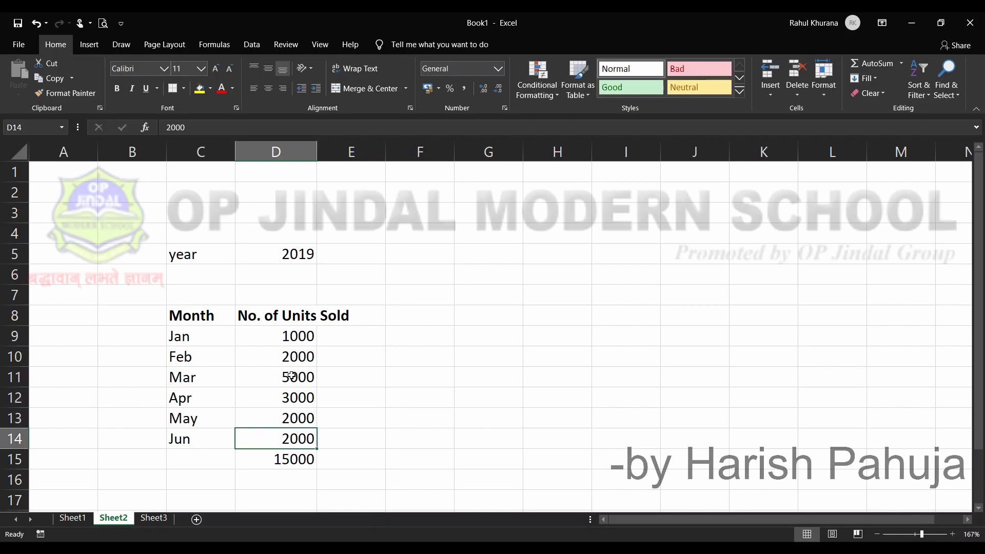
text(6000)
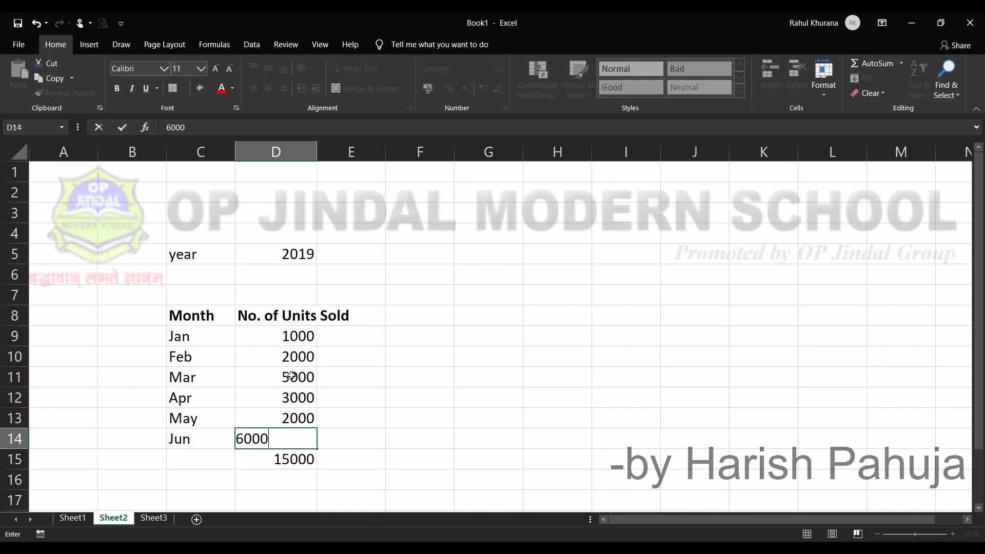
click(291, 376)
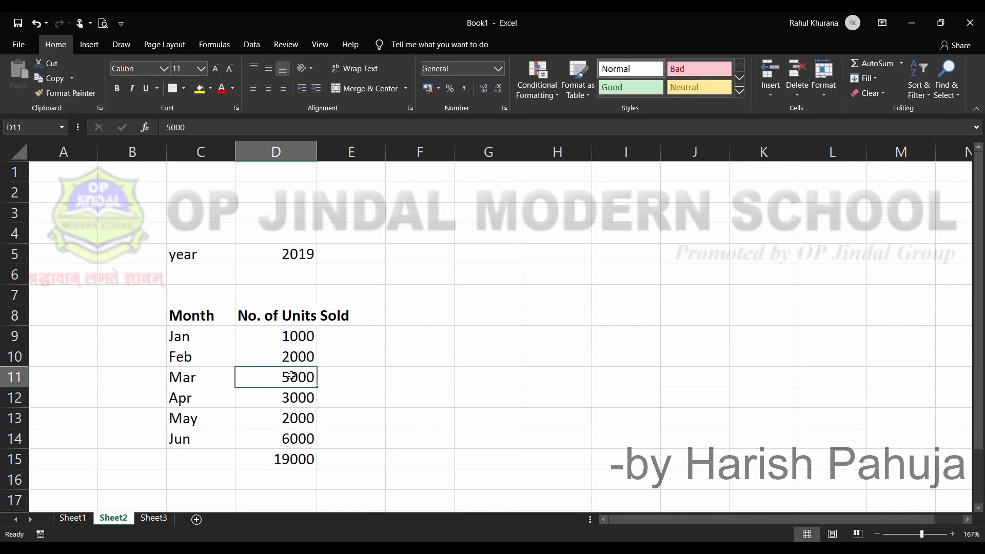
Compare Sheet2's new D15 total of 19000 against Sheet1's total.
click(76, 518)
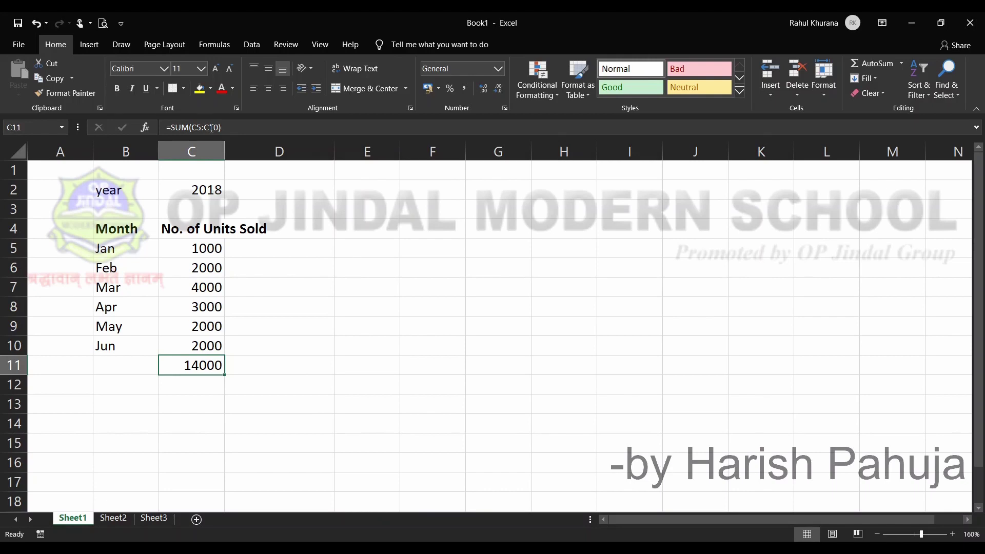
click(114, 519)
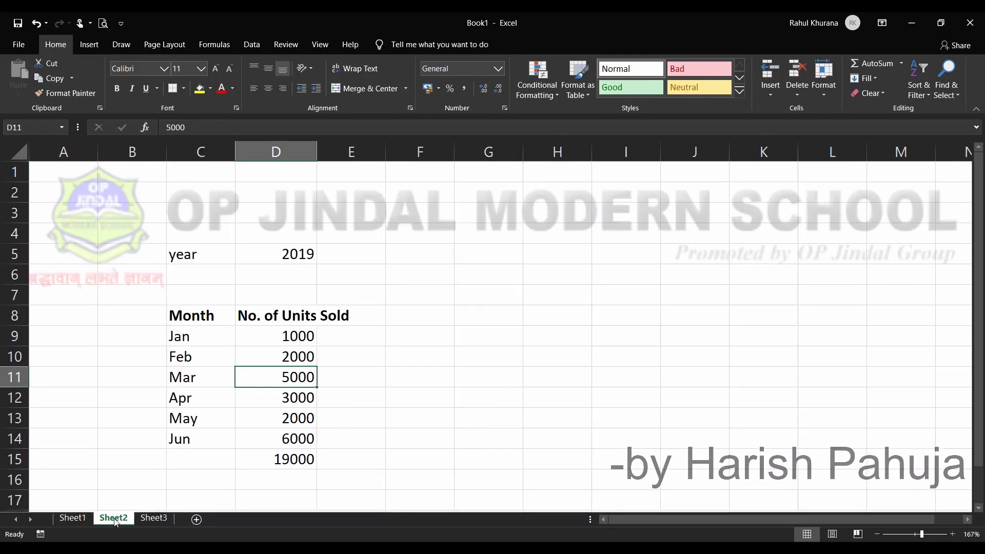
click(272, 458)
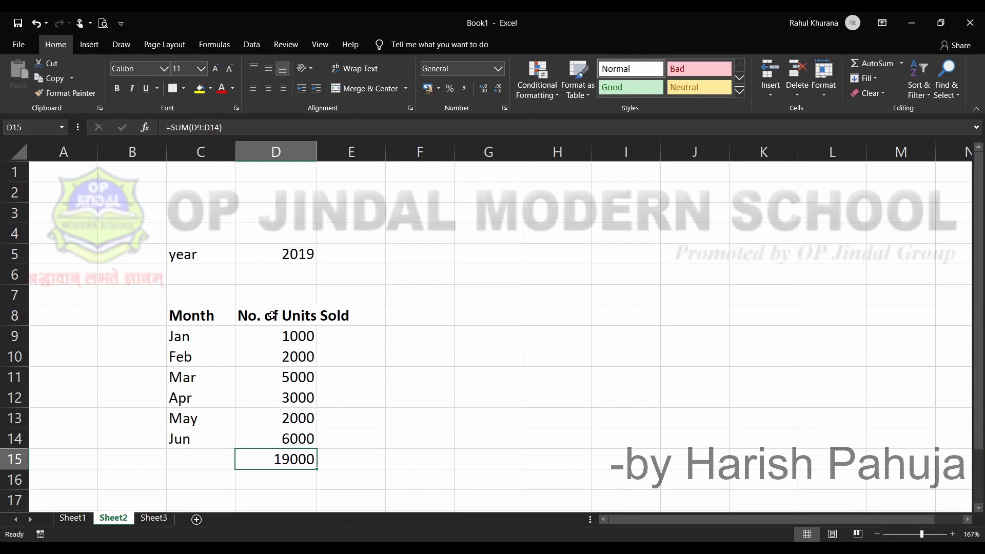
click(81, 517)
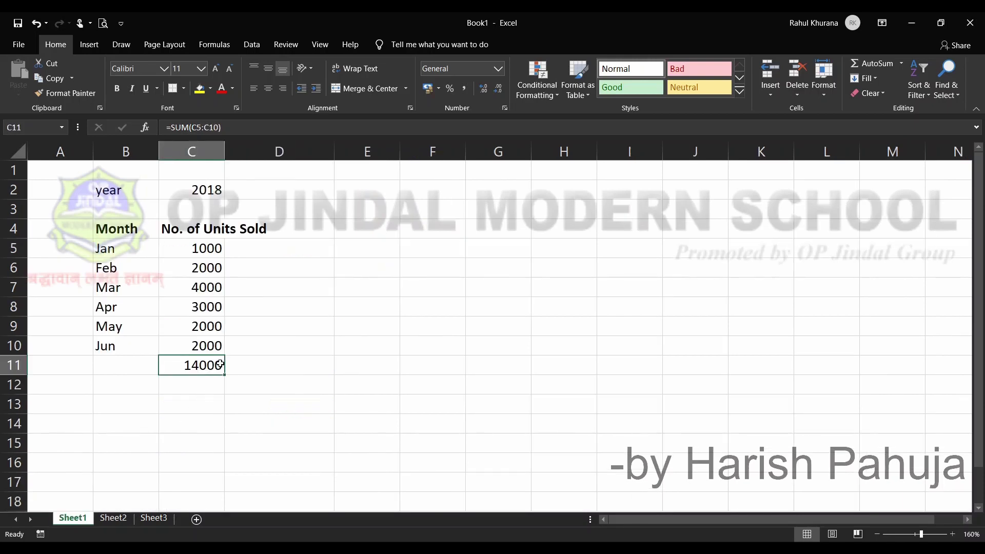
Copy Sheet2's Month and Units table C8:D14 to a second table at H8.
click(123, 517)
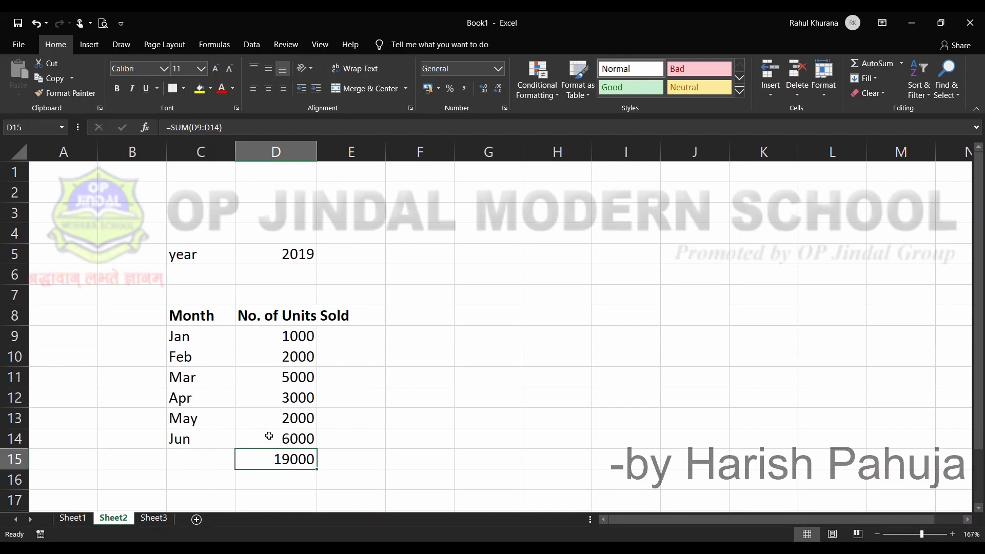
key(Up)
key(Up)
key(Up)
key(Up)
key(Up)
key(Up)
key(Up)
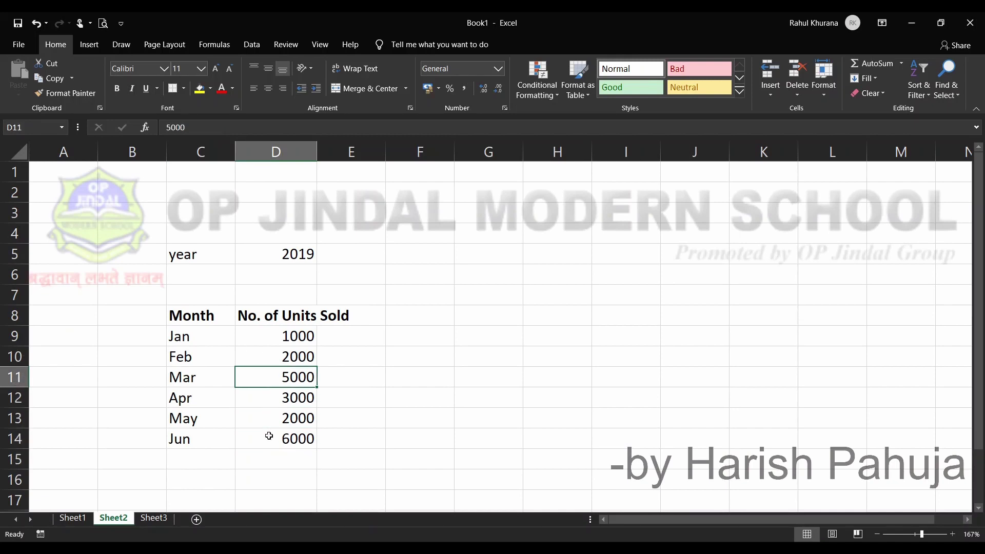
key(Left)
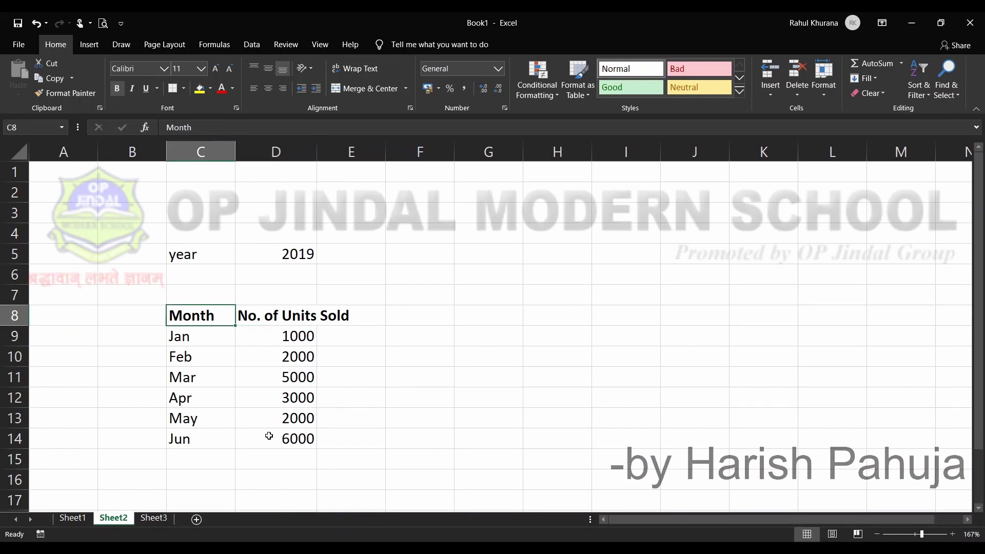
key(shift+Right)
key(shift+Down)
key(shift+Down)
key(shift+Down)
key(shift+Down)
key(shift+Down)
key(shift+Down)
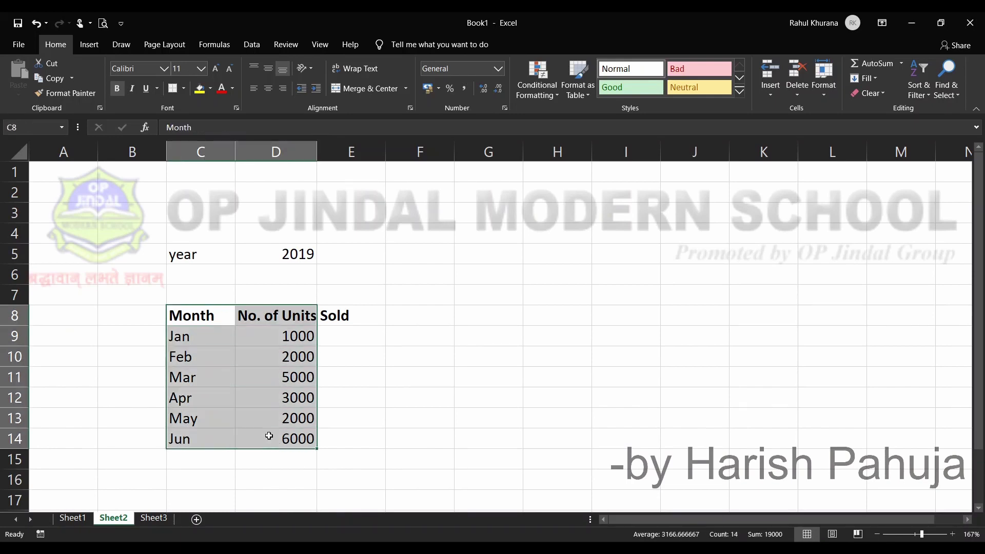
key(ctrl+c)
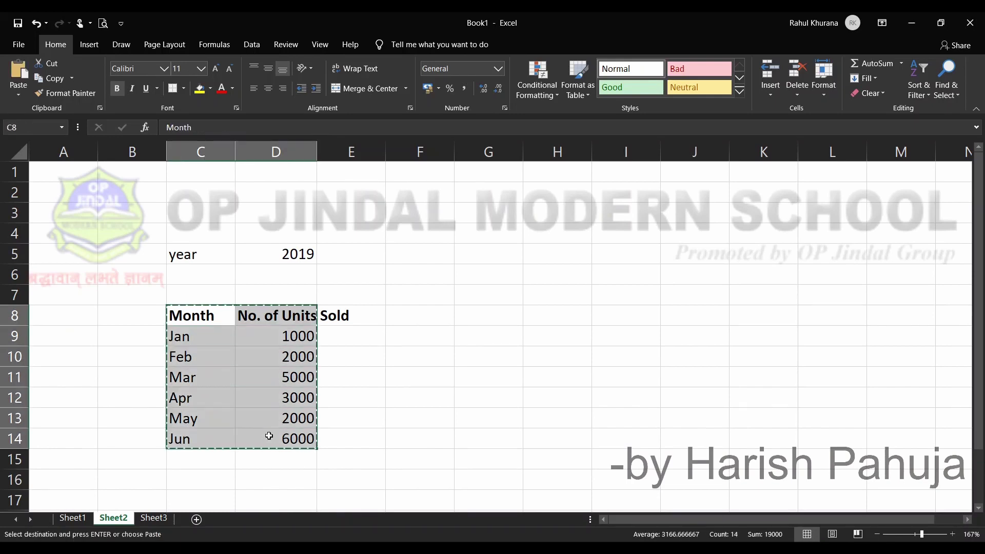
click(569, 326)
key(ctrl+v)
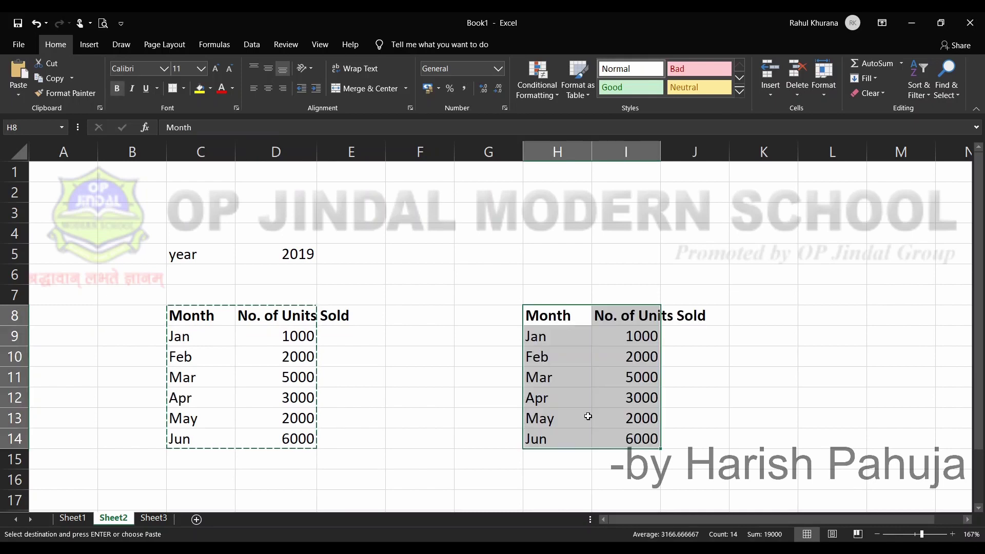
key(Escape)
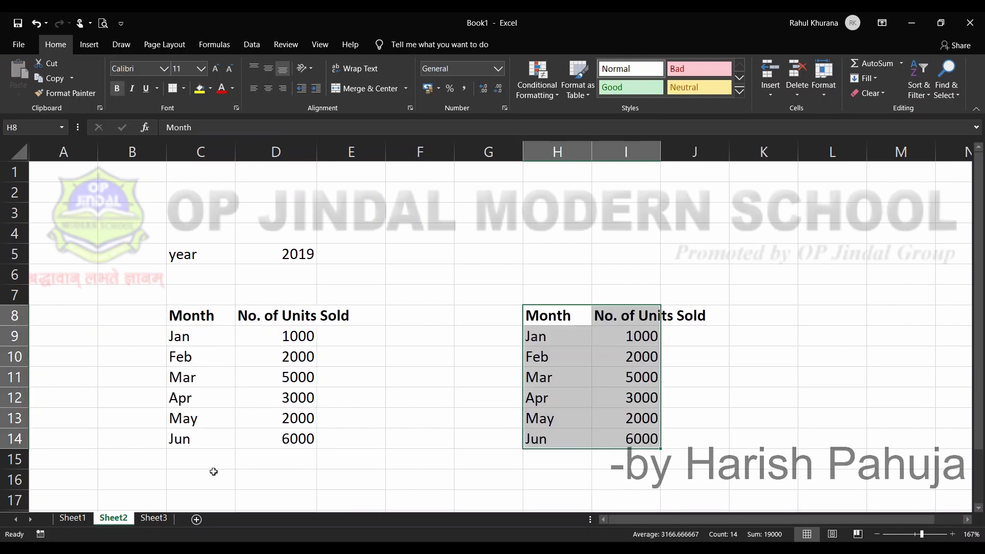
Paste Sheet1's total formula from C11 into I15 below the second table.
click(74, 518)
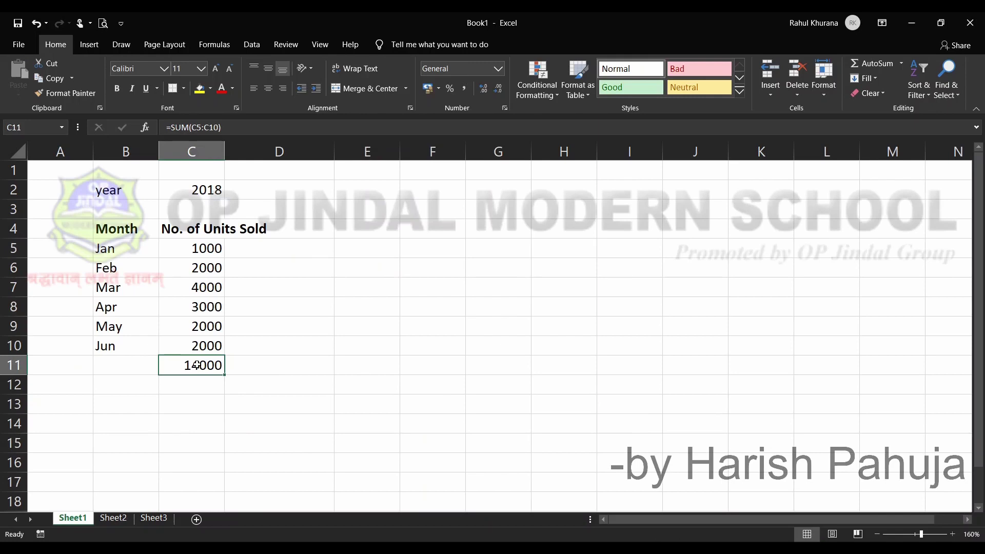
key(ctrl+c)
click(113, 518)
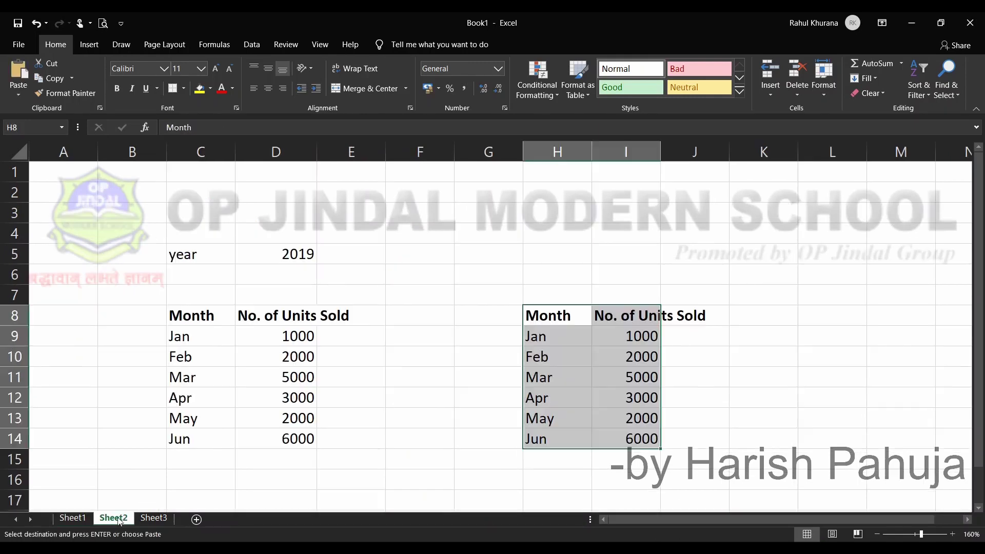
click(636, 459)
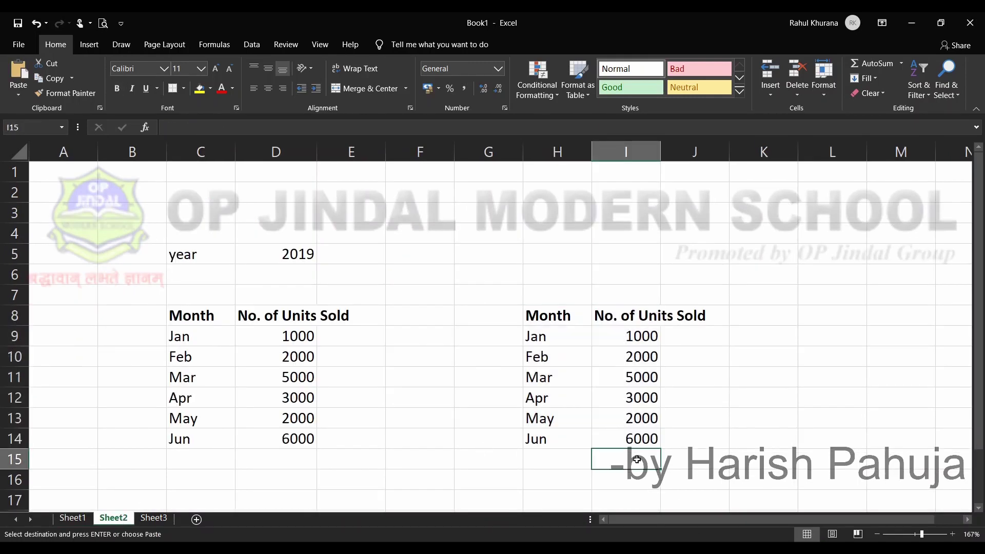
key(ctrl+v)
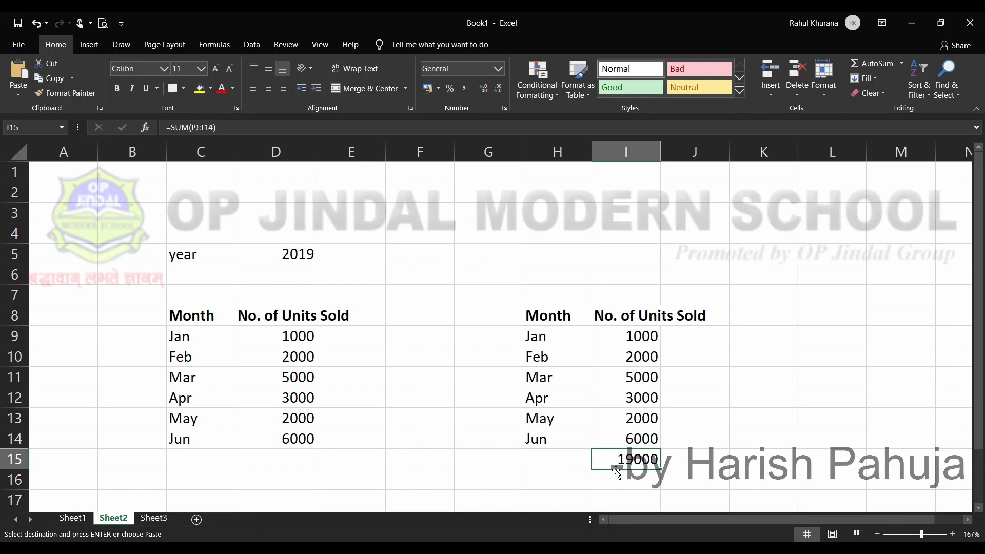
Clear the pending copy on Sheet1 and move on to Sheet3's empty Month table.
click(74, 519)
key(Escape)
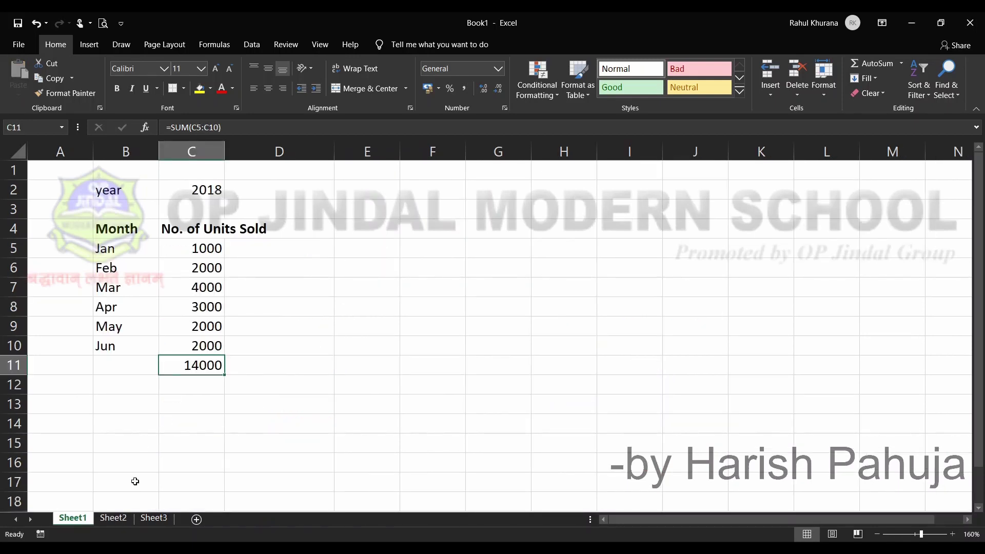
click(119, 519)
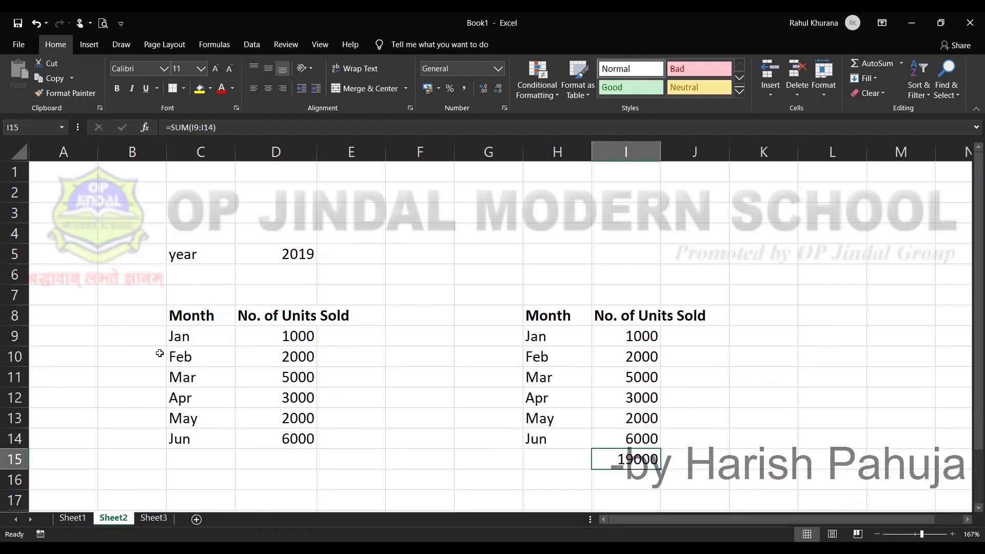
click(161, 519)
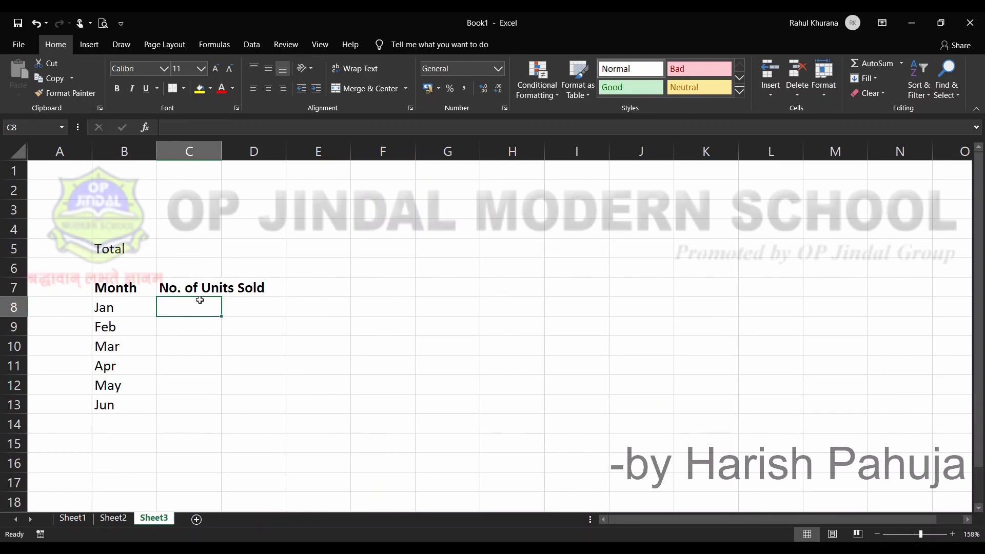
Enter =Sheet1!C5+Sheet2!D9 in Sheet3's C8 for January's combined units.
text(=)
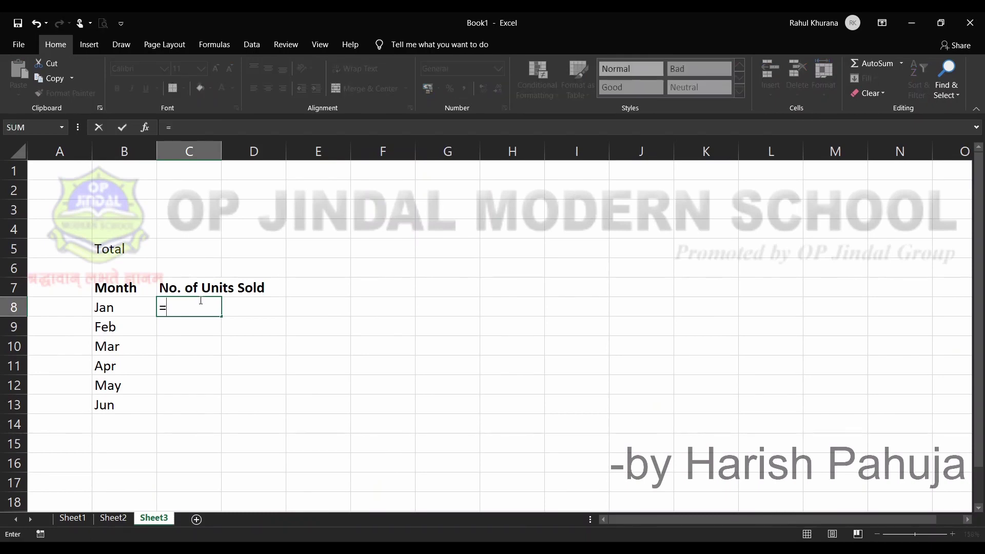
click(72, 518)
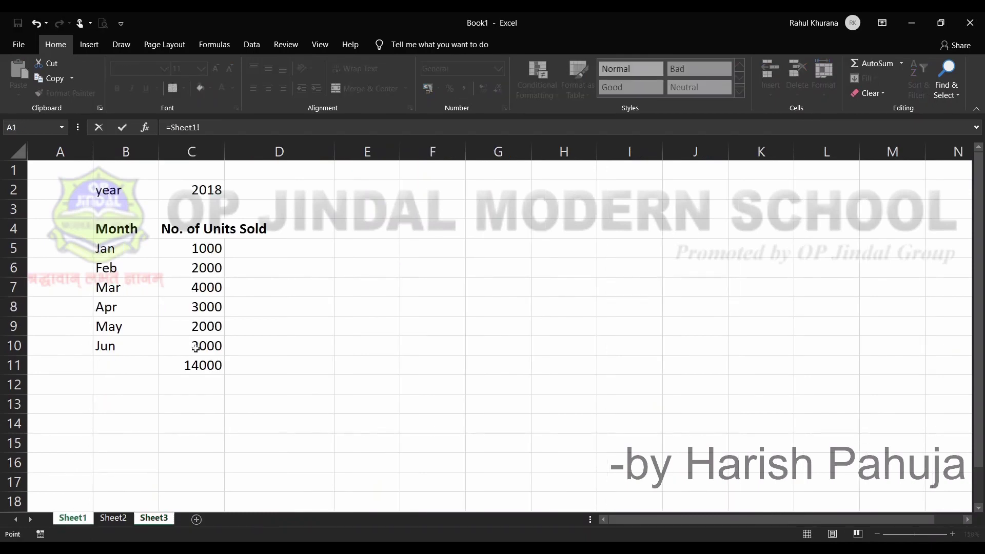
click(203, 250)
text(+)
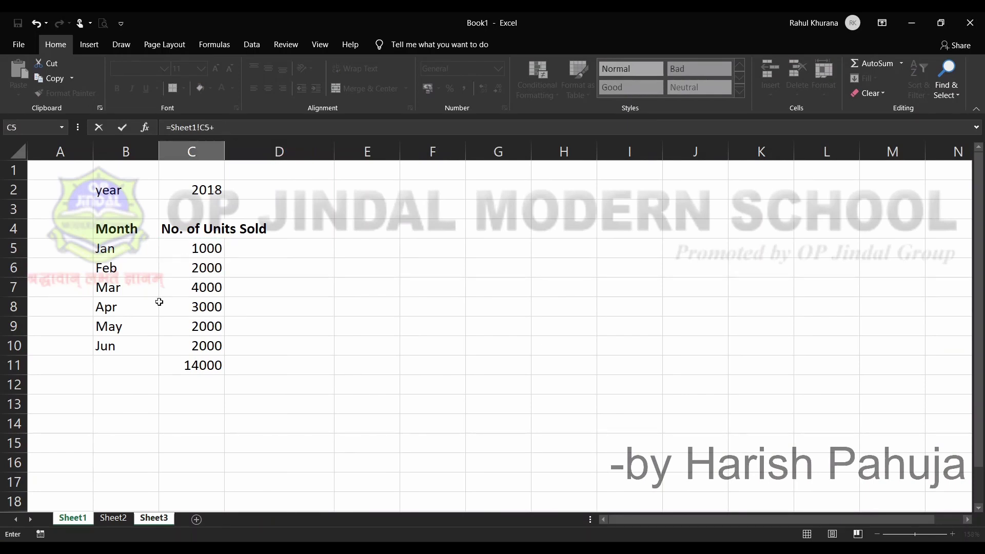
click(116, 518)
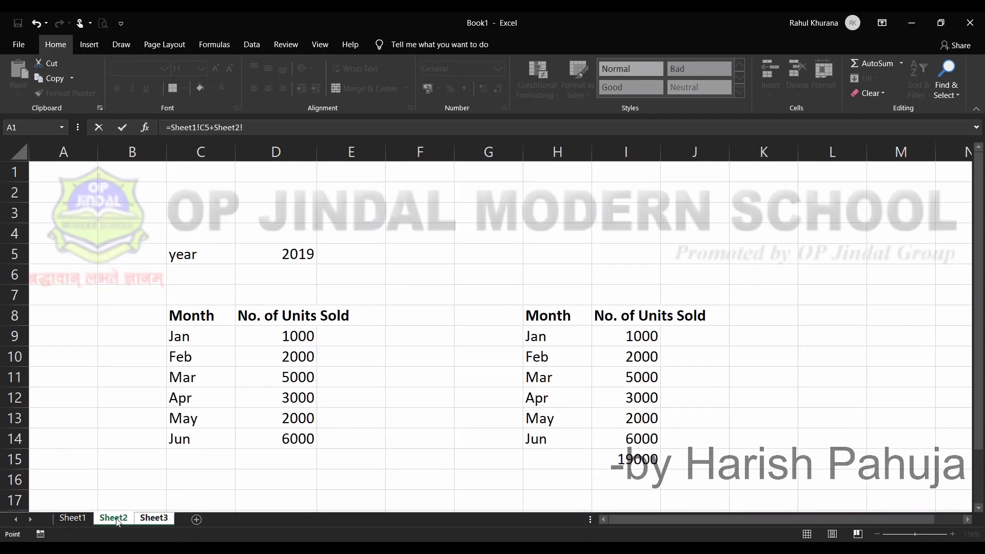
click(293, 343)
key(Return)
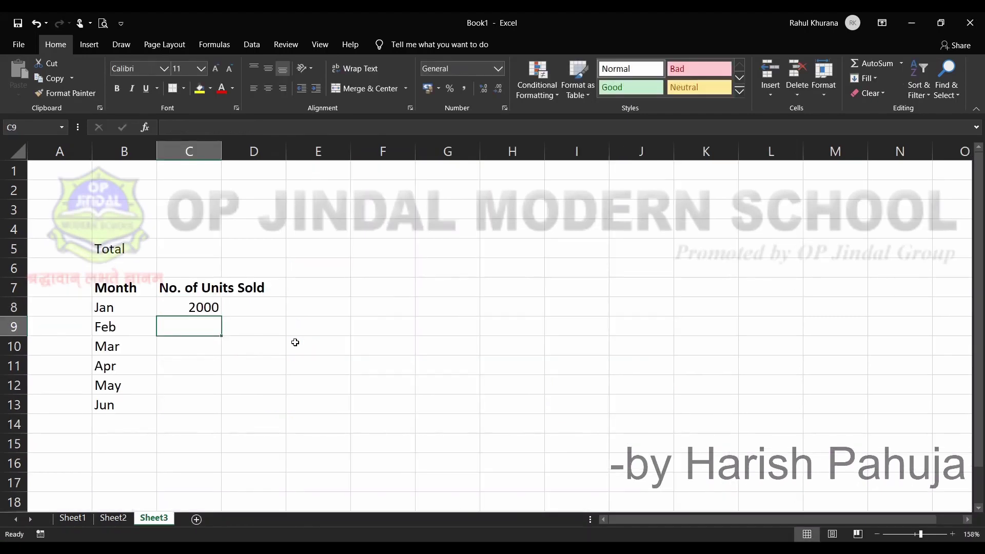
Fill the January formula down through C13 for Feb–Jun.
click(201, 303)
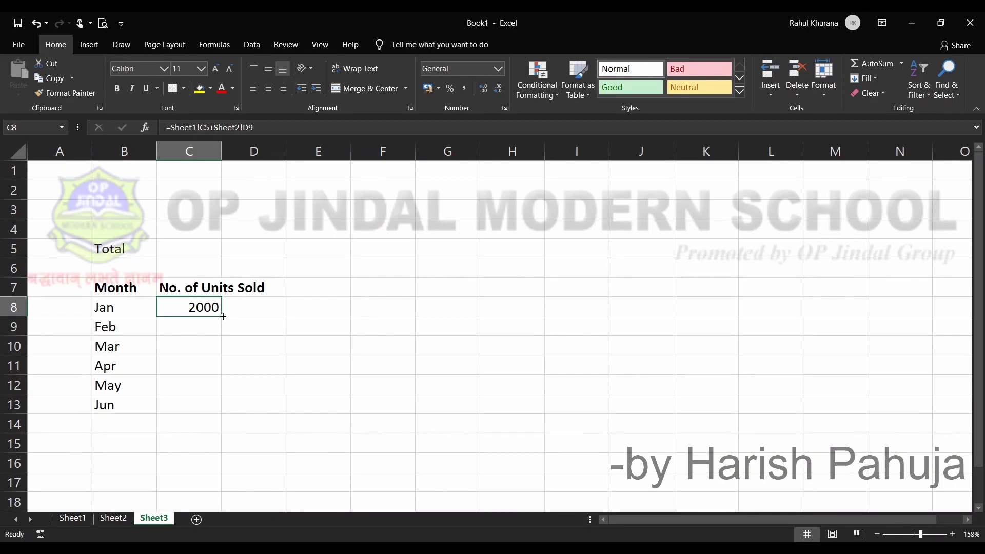
drag(223, 316, 216, 408)
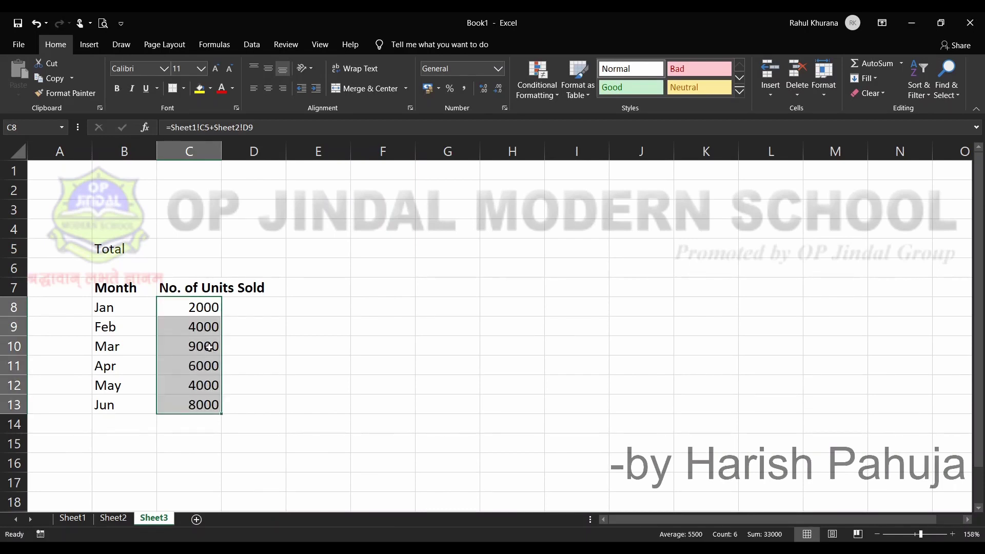
click(204, 330)
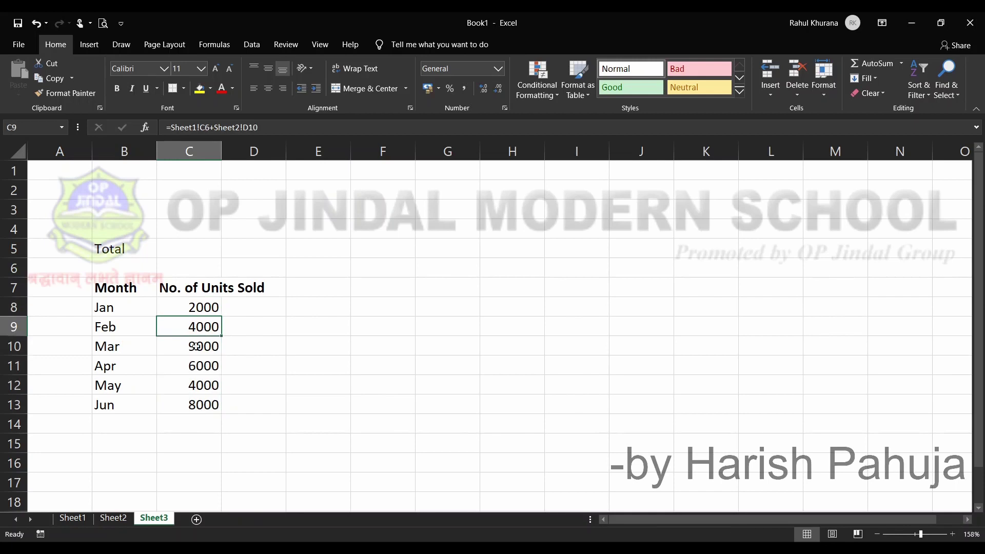
click(75, 519)
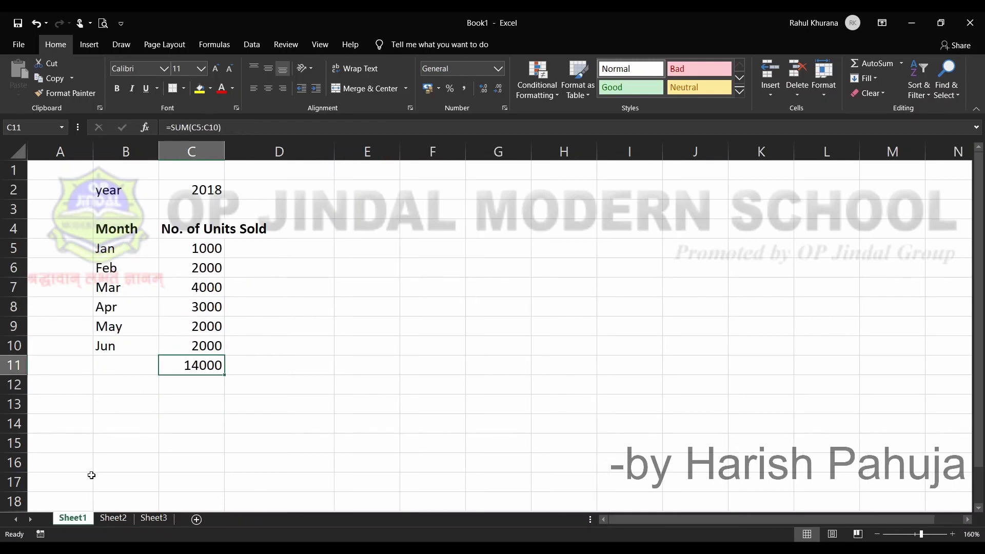
click(111, 518)
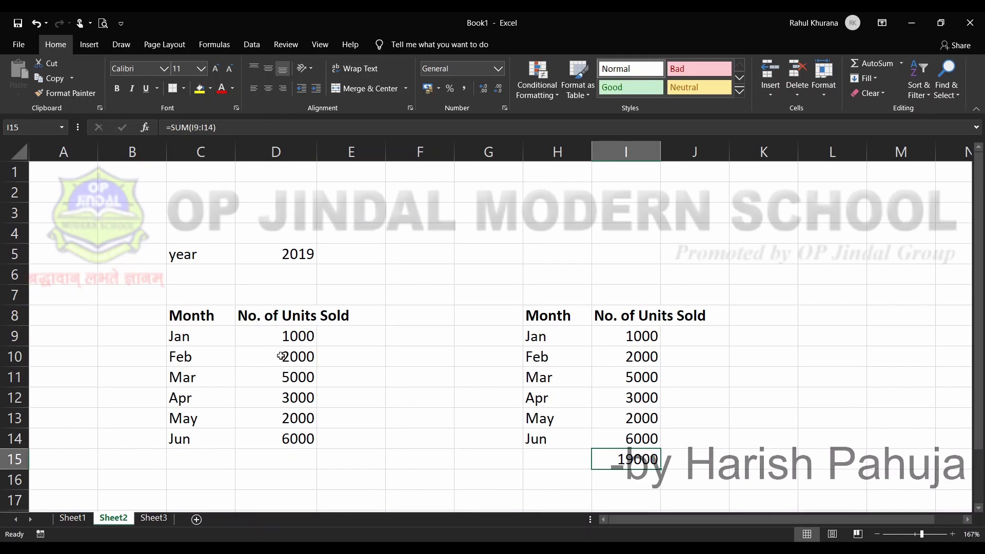
click(155, 518)
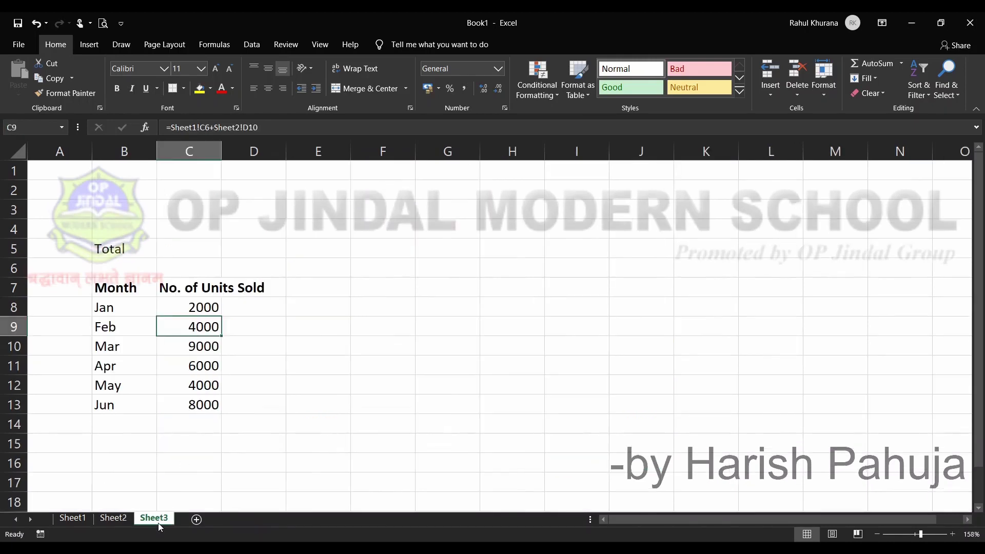
click(80, 519)
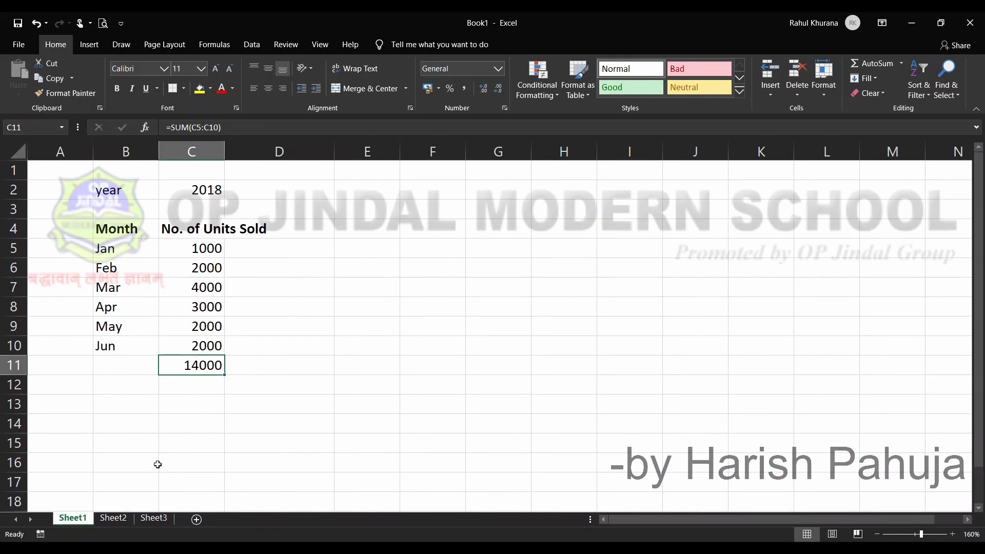
click(114, 519)
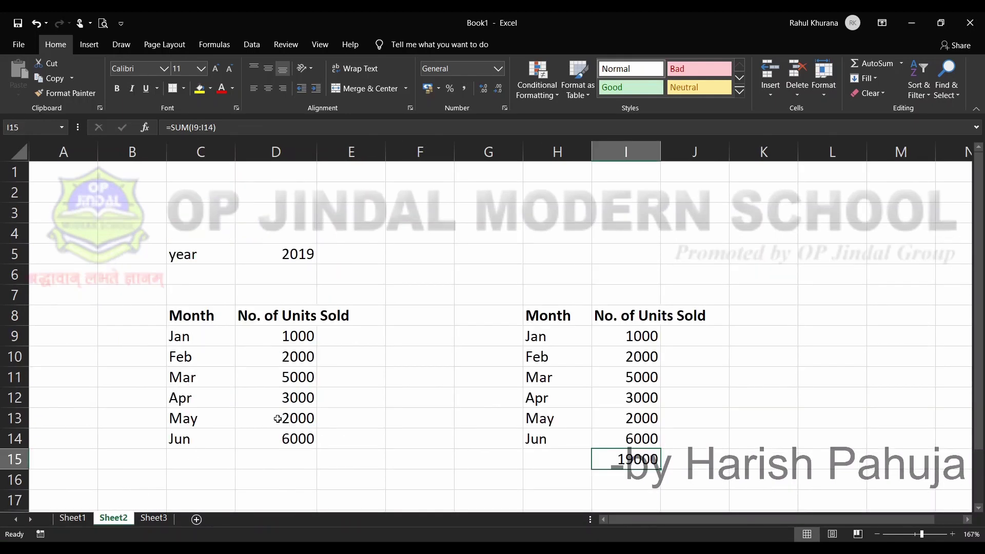
click(155, 519)
click(202, 407)
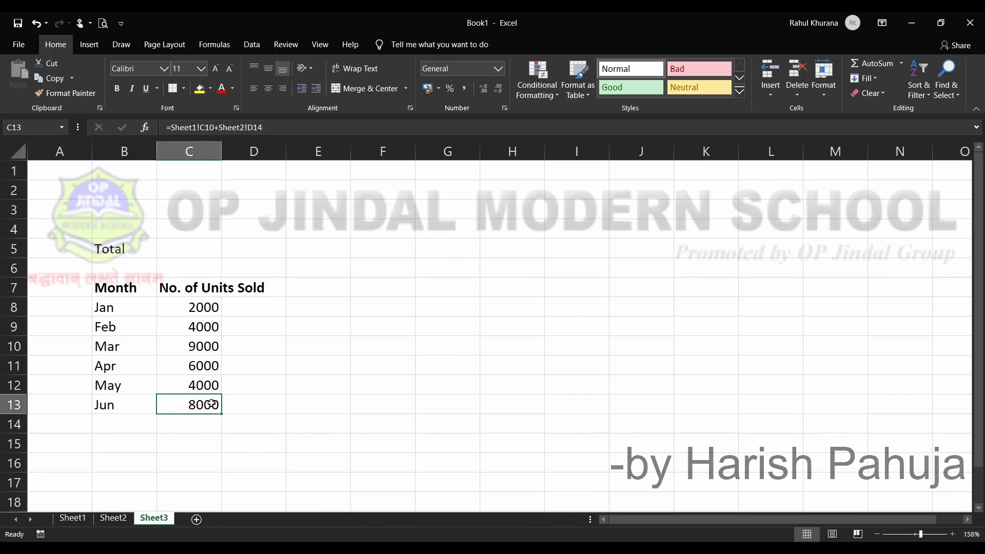
Change C8 to =Sheet1!C5-Sheet2!D9 and fill down, giving 0, 0, -1000, 0, 0, -4000.
click(197, 307)
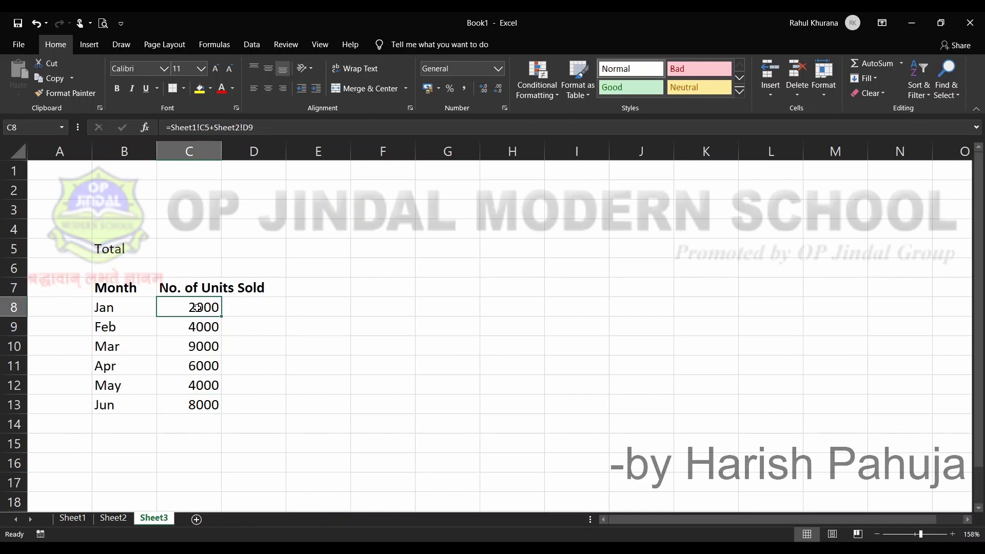
key(F2)
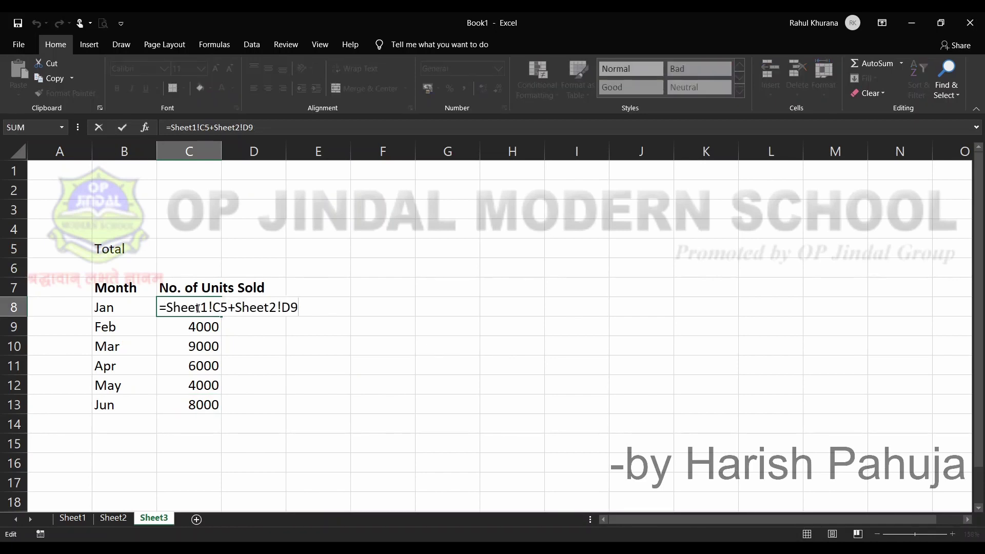
click(235, 306)
key(BackSpace)
text(-)
key(Return)
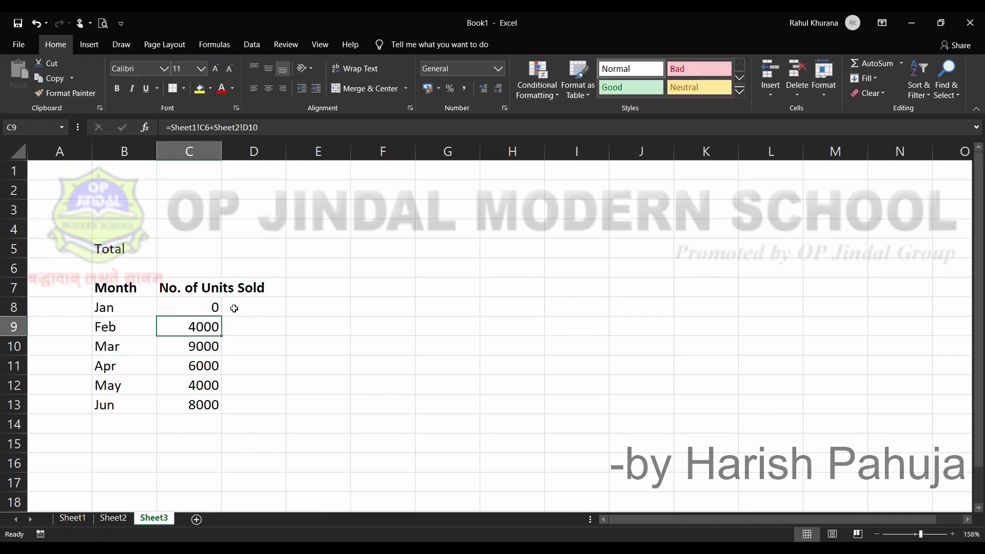
key(Up)
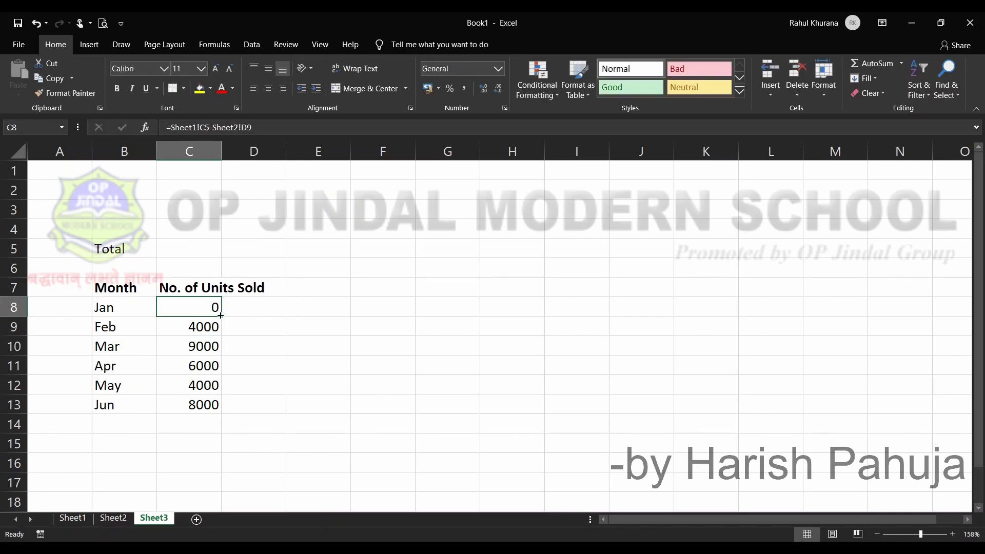
double_click(220, 314)
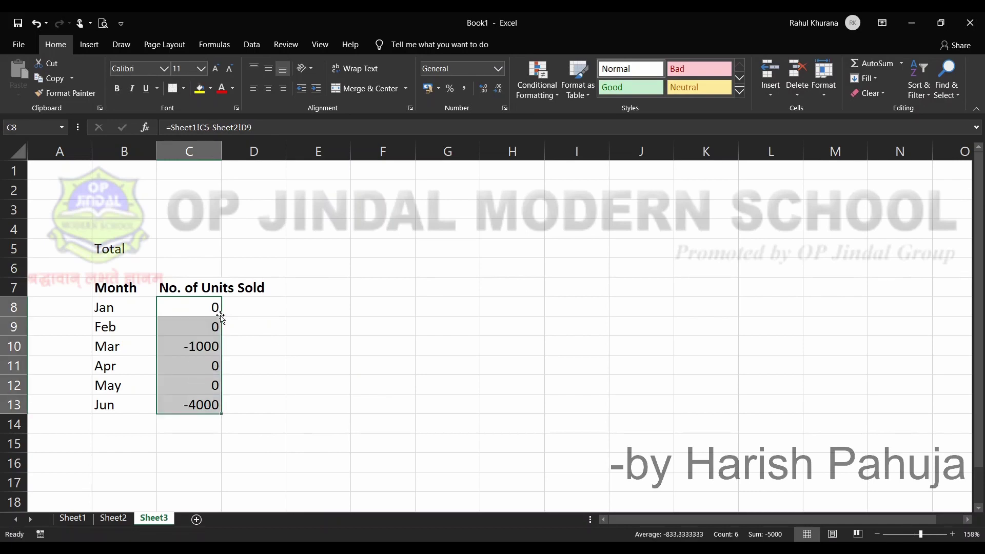